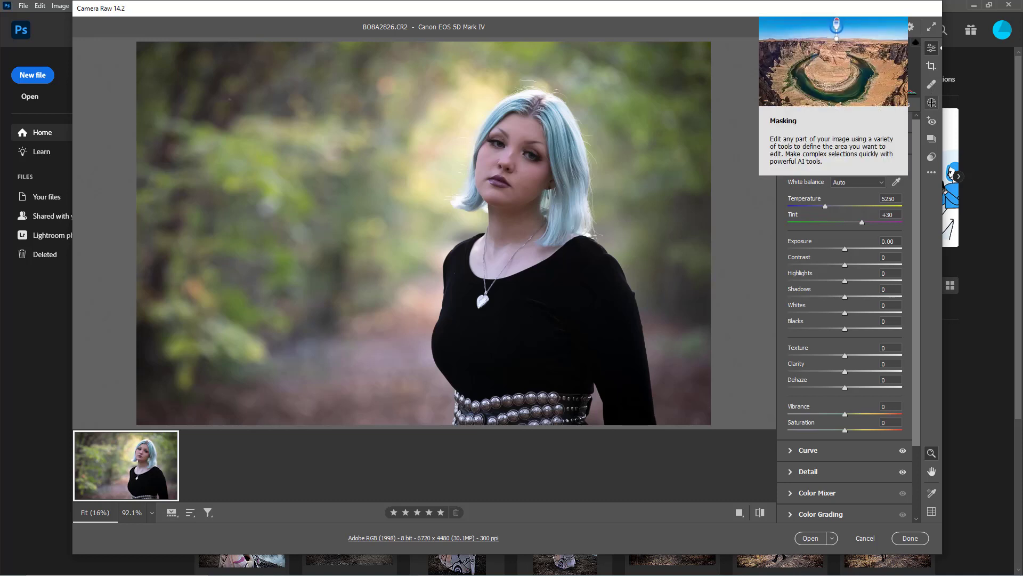
# Show the Create New Mask options from the Masking tool in the right toolbar
pyautogui.click(931, 103)
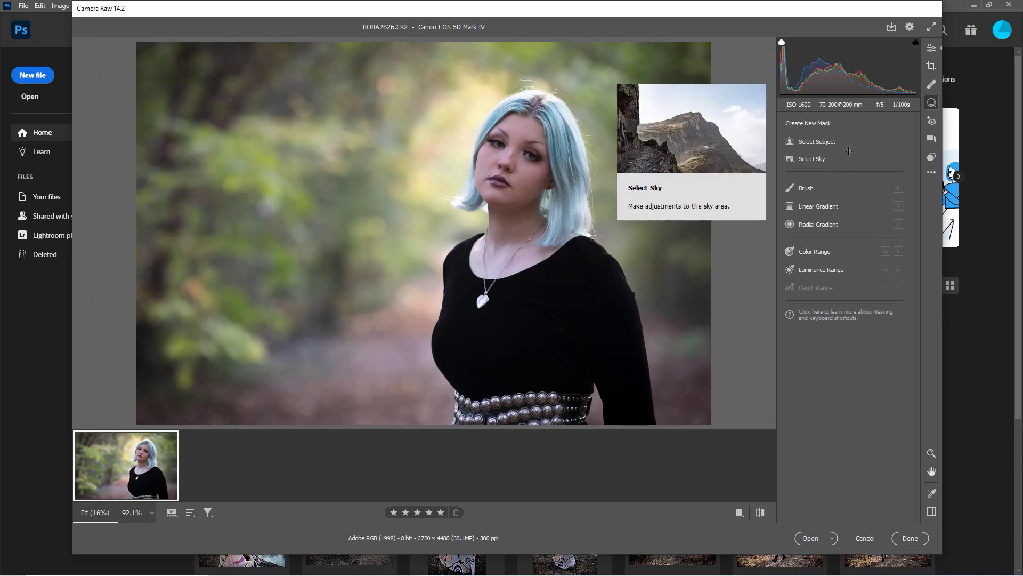
pyautogui.moveTo(812, 141)
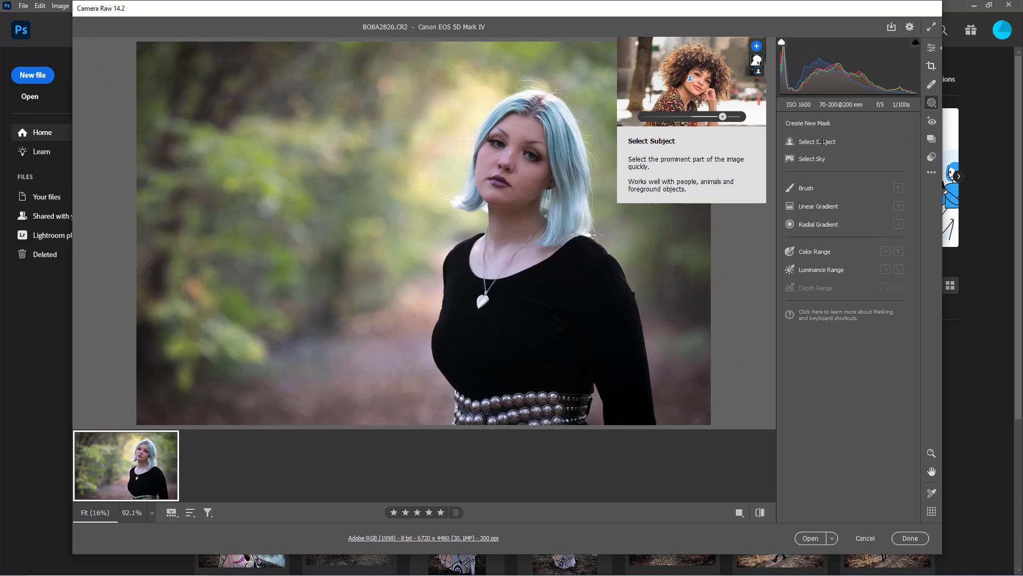
# Generate Mask 1 with Select Subject so it covers the blue-haired woman
pyautogui.click(822, 142)
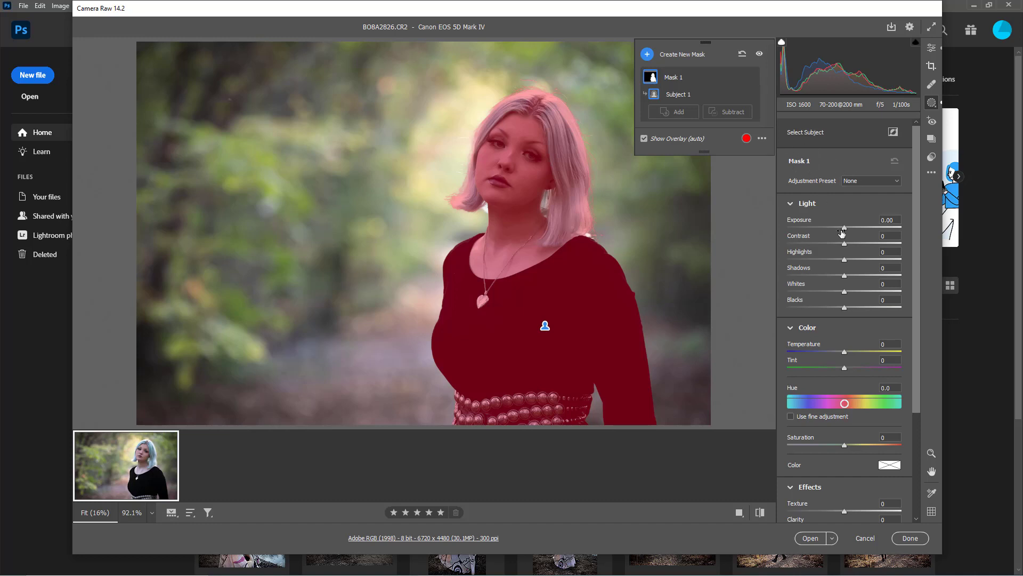
pyautogui.scroll(-3, 838, 235)
pyautogui.scroll(3, 836, 380)
# Set Mask 1's Light sliders to Exposure +0.50, Contrast +6 and Shadows +2
pyautogui.click(846, 231)
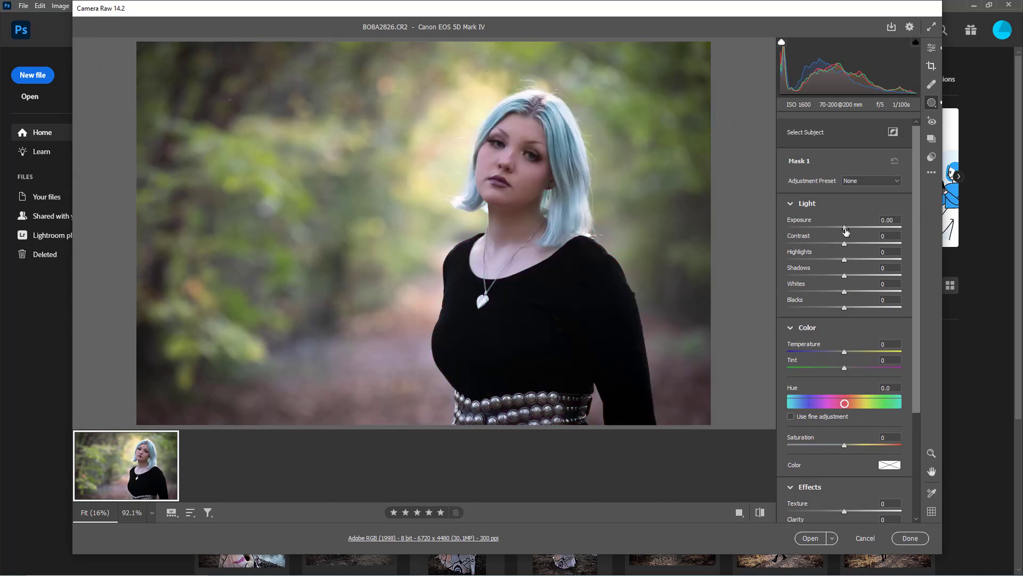
pyautogui.moveTo(846, 230); pyautogui.dragTo(852, 228)
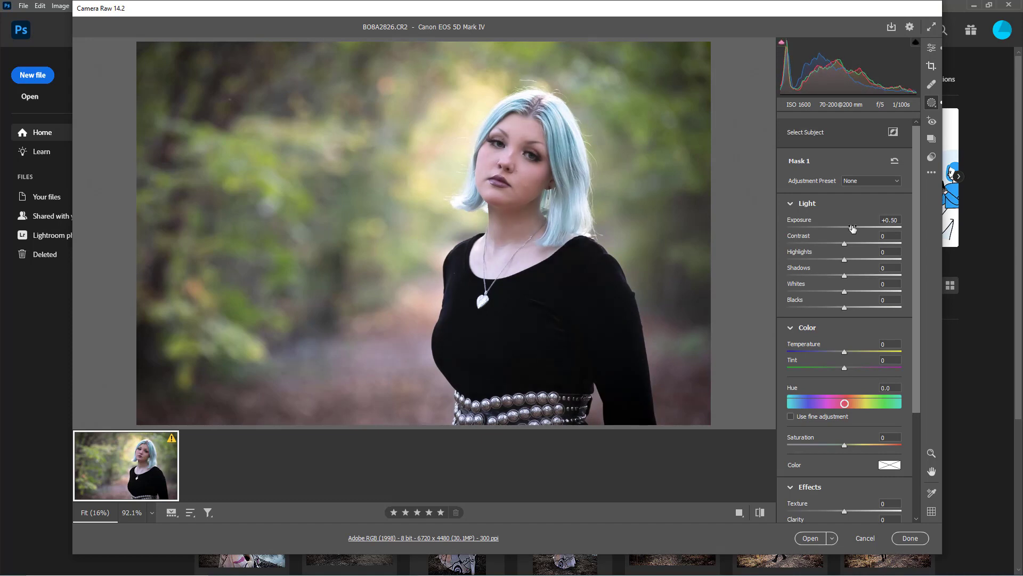
pyautogui.moveTo(844, 245); pyautogui.dragTo(847, 246)
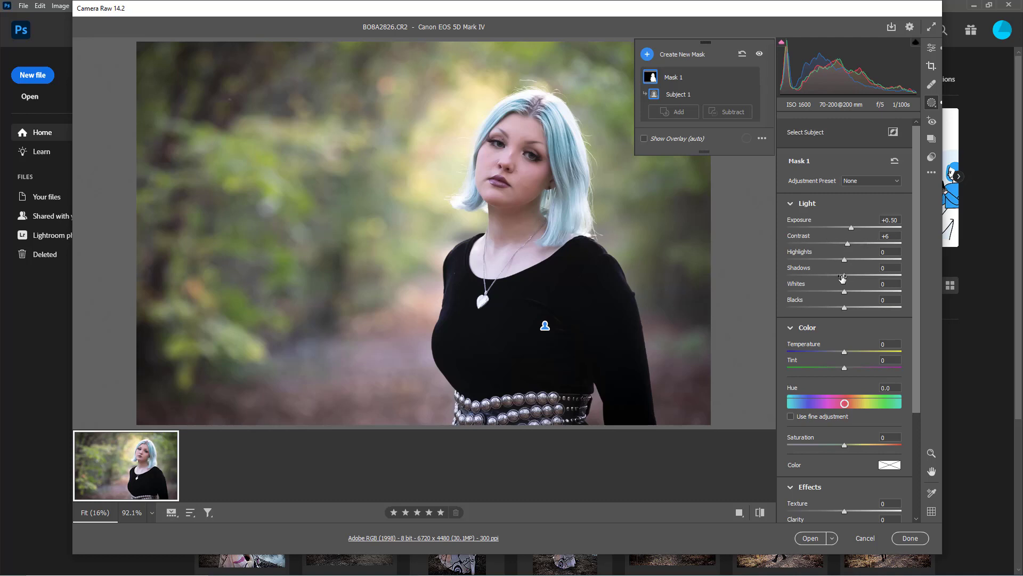
pyautogui.moveTo(844, 275); pyautogui.dragTo(844, 277)
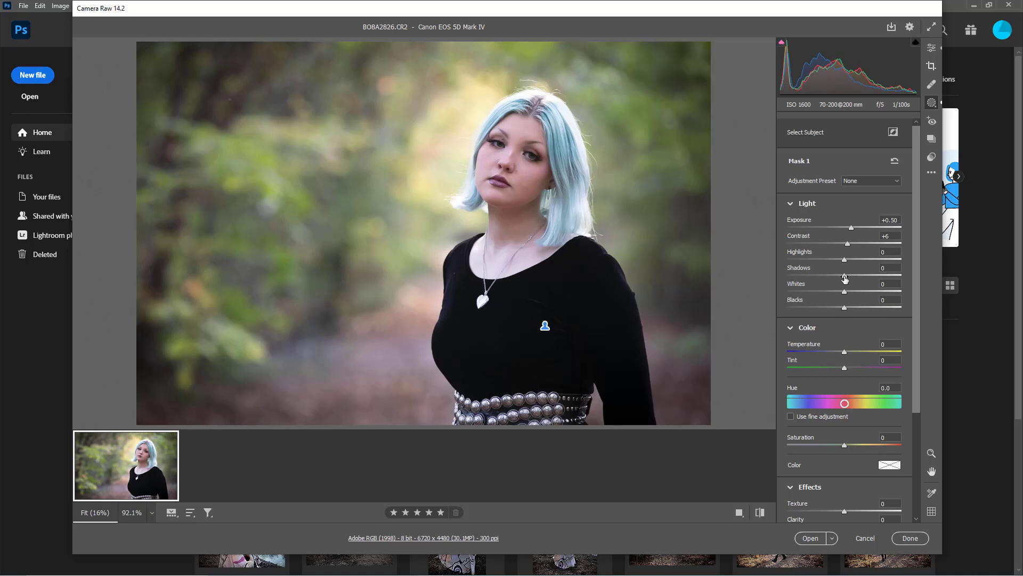
pyautogui.moveTo(844, 277); pyautogui.dragTo(846, 279)
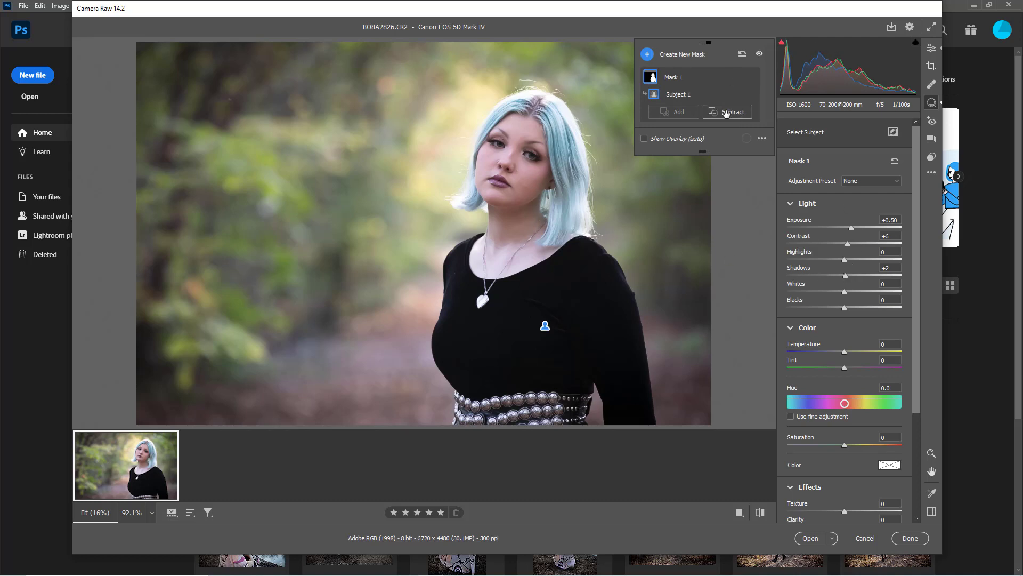
pyautogui.moveTo(691, 84)
pyautogui.click(856, 180)
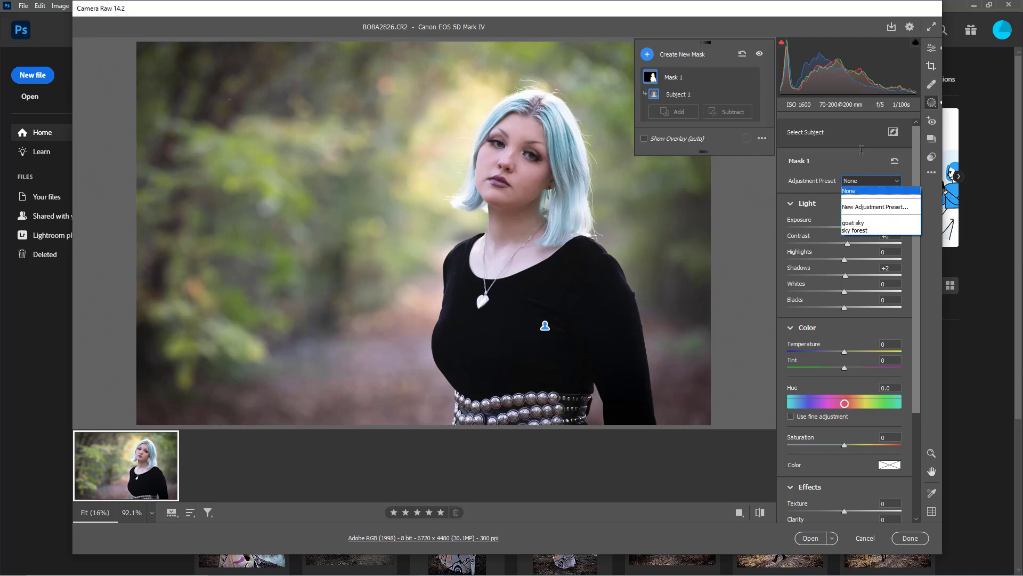
pyautogui.click(865, 179)
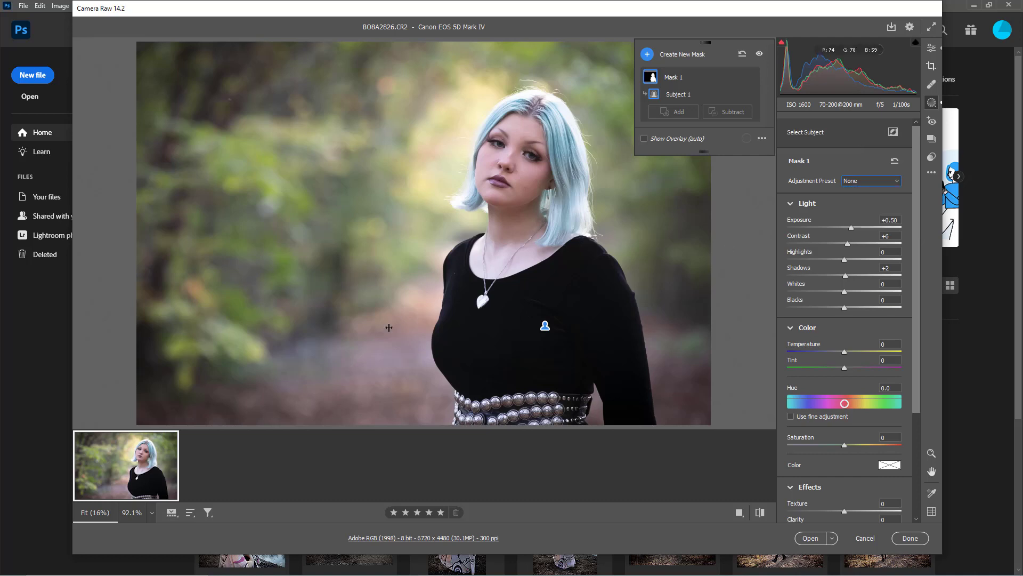
pyautogui.rightClick(115, 455)
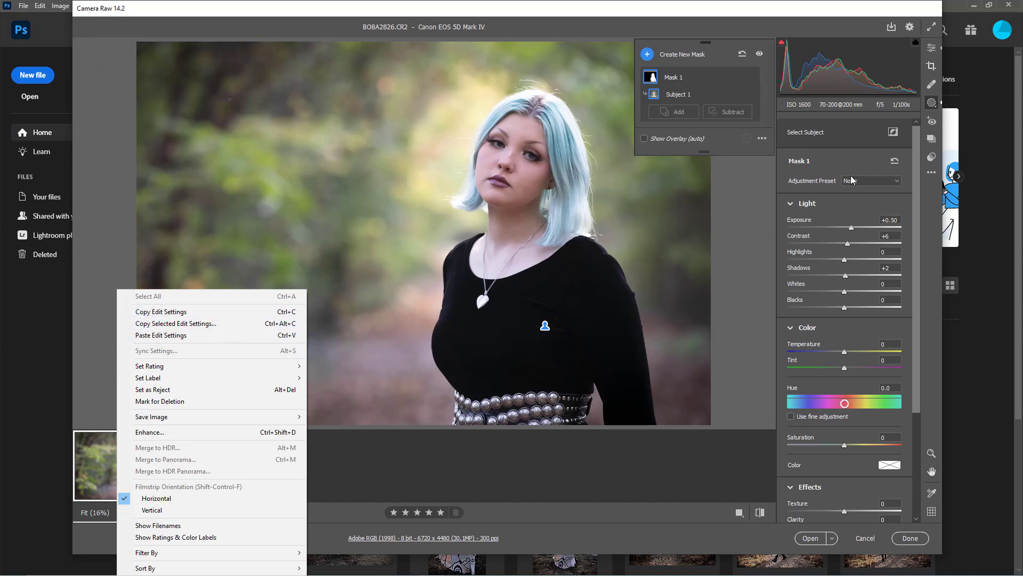
pyautogui.click(833, 161)
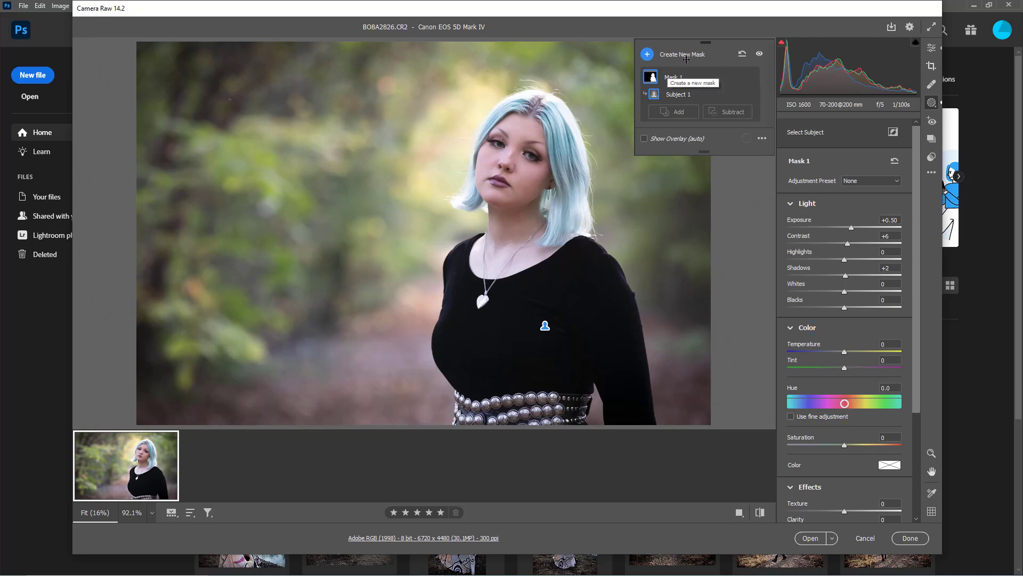
# Toggle Mask 1's visibility off, on, then off to compare the woman's brightening
pyautogui.click(751, 77)
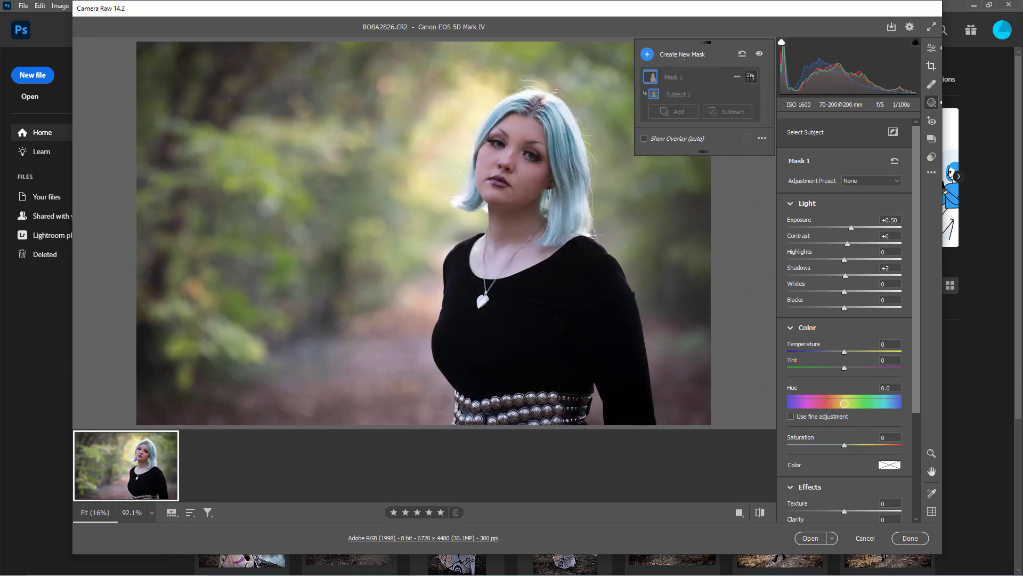
pyautogui.click(750, 77)
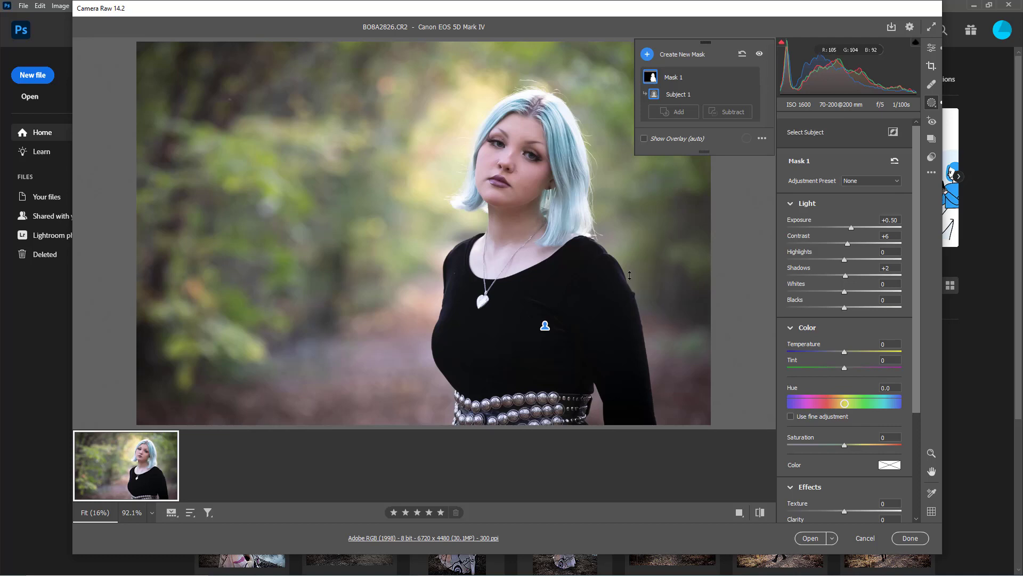
pyautogui.click(760, 53)
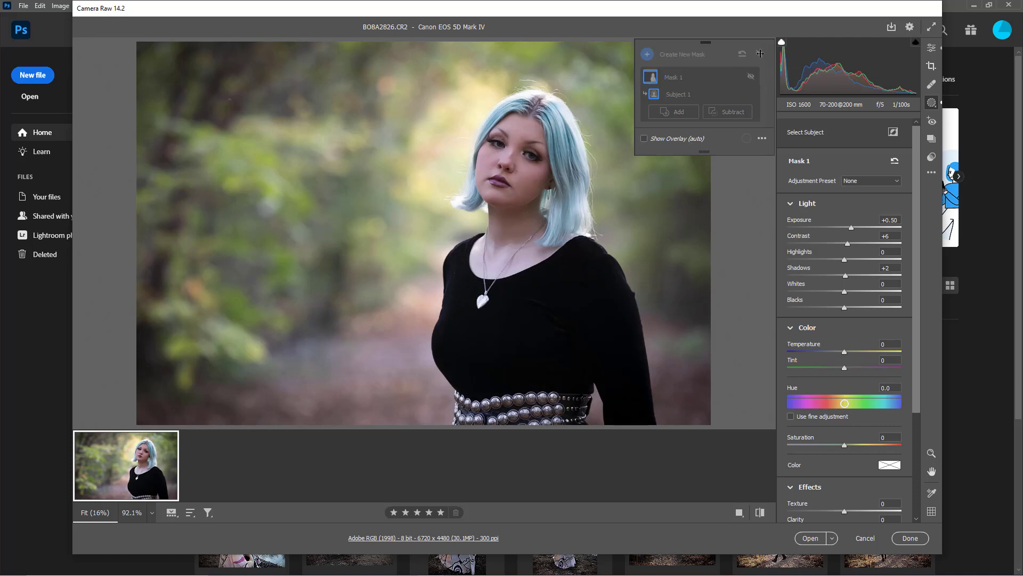
# Re-show Mask 1 and lower the global Basic Exposure to -0.15
pyautogui.click(760, 53)
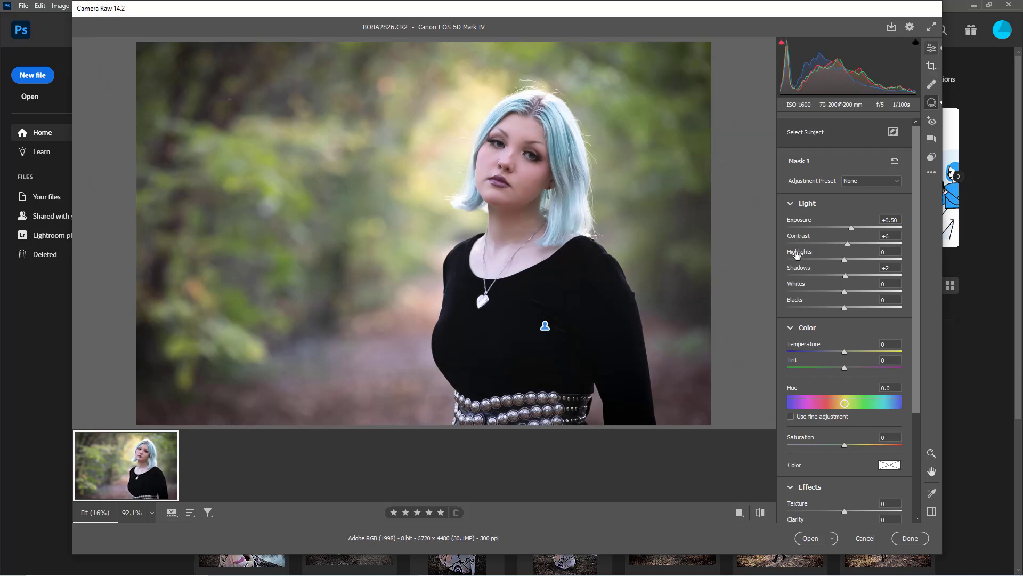
pyautogui.press('e')
pyautogui.moveTo(855, 253); pyautogui.dragTo(843, 252)
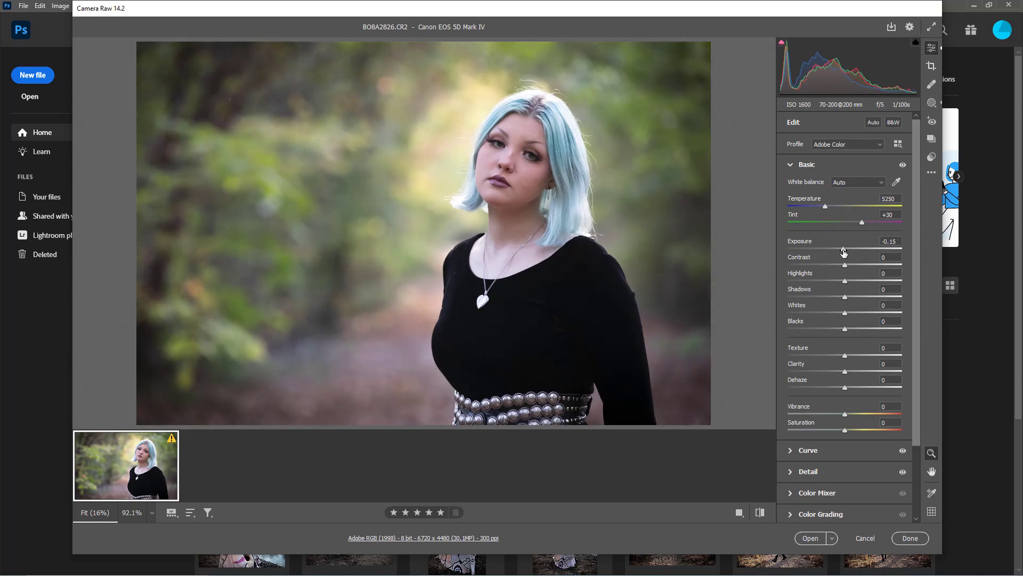
pyautogui.click(931, 102)
# Raise Mask 1's Exposure to +0.60 and compare the subject without the mask
pyautogui.click(666, 58)
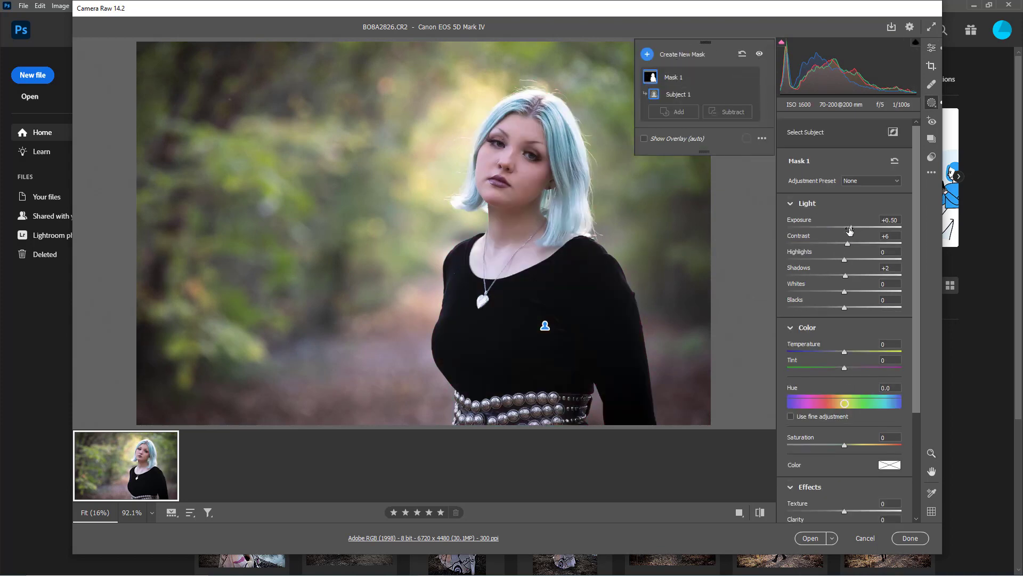
pyautogui.click(853, 230)
pyautogui.moveTo(853, 229); pyautogui.dragTo(854, 231)
pyautogui.click(760, 52)
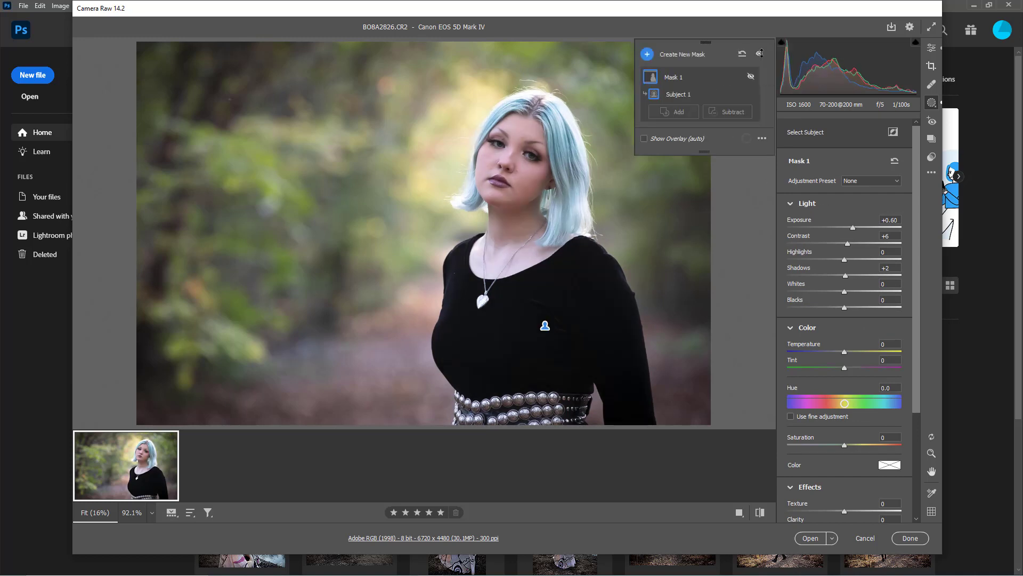
# Turn the Basic adjustments off and back on to compare the photo
pyautogui.click(930, 47)
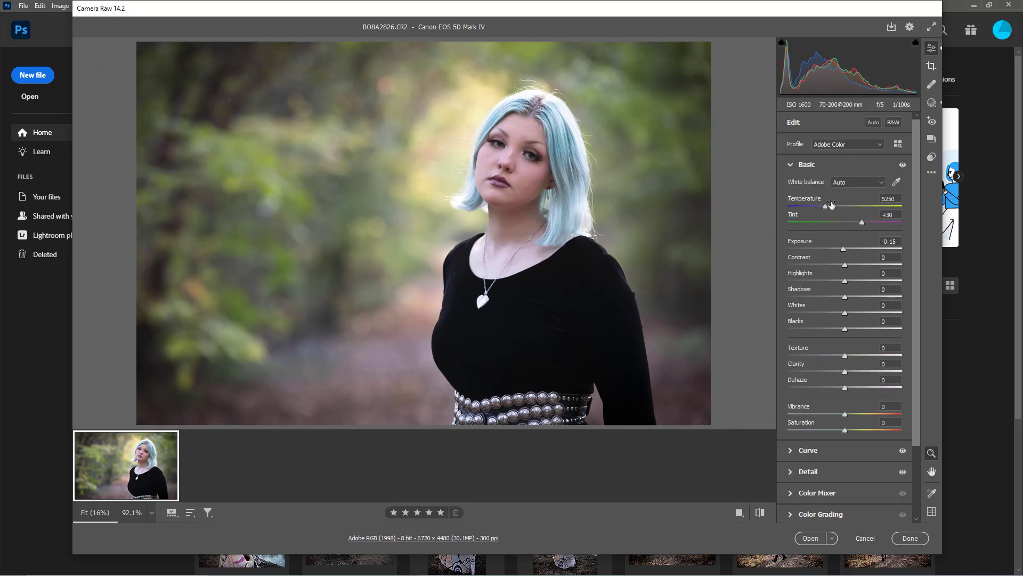
pyautogui.click(903, 166)
pyautogui.click(904, 165)
# Toggle the Basic adjustments off and on once more, then reopen Mask 1's settings
pyautogui.click(904, 165)
pyautogui.click(905, 166)
pyautogui.click(932, 102)
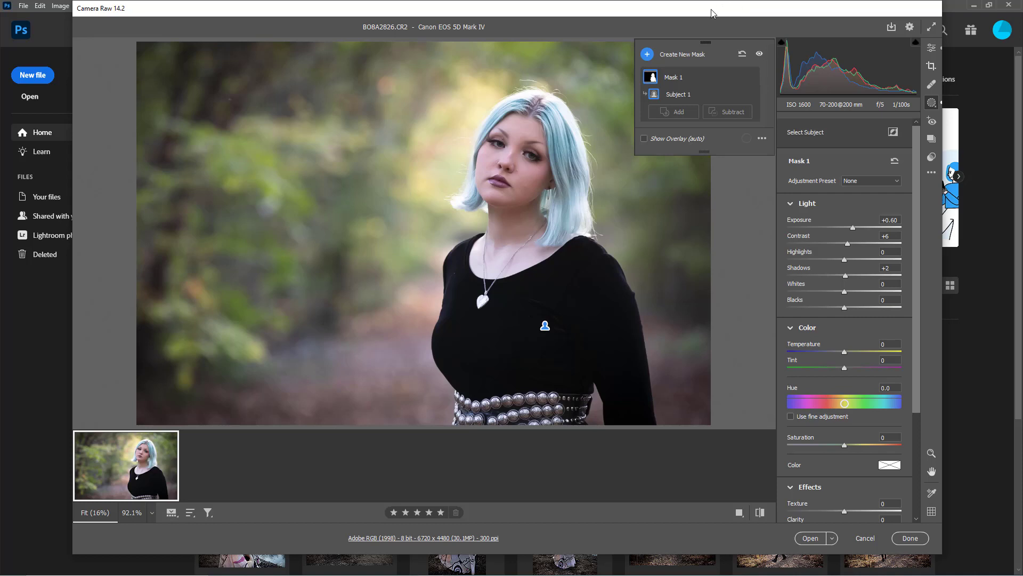
pyautogui.click(758, 54)
pyautogui.click(759, 54)
pyautogui.click(759, 53)
pyautogui.click(759, 54)
pyautogui.click(760, 54)
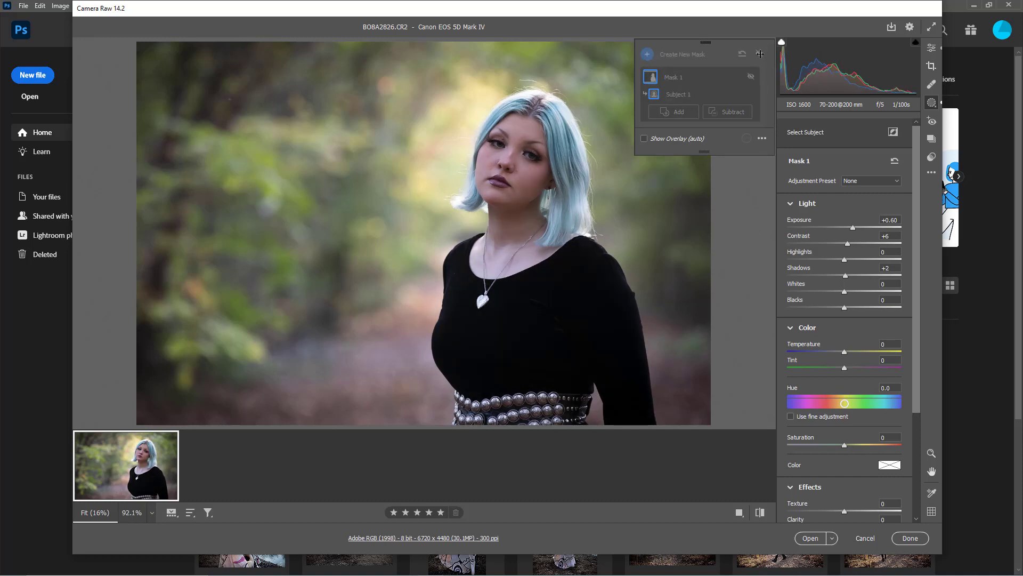
pyautogui.click(760, 54)
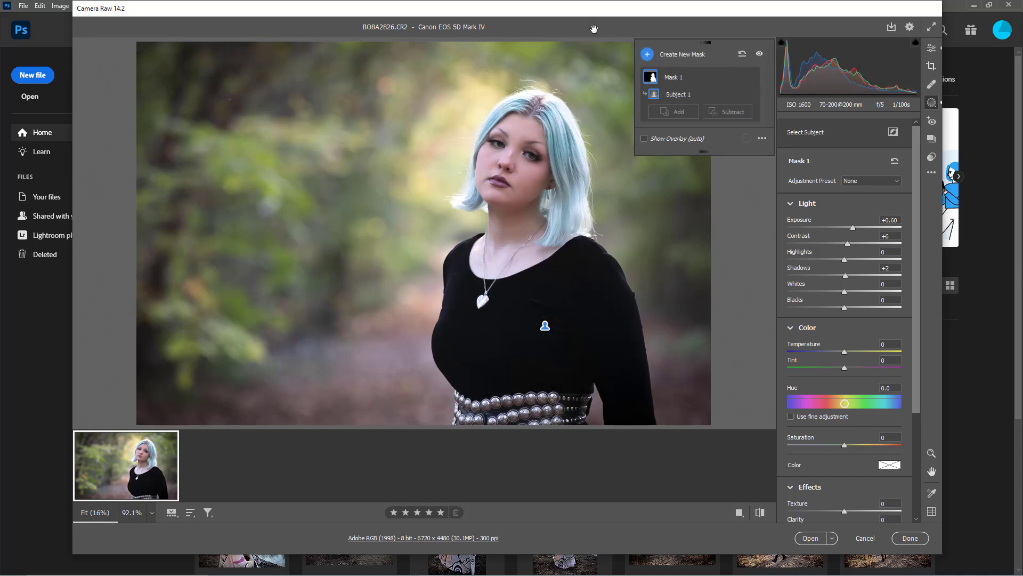
pyautogui.click(760, 53)
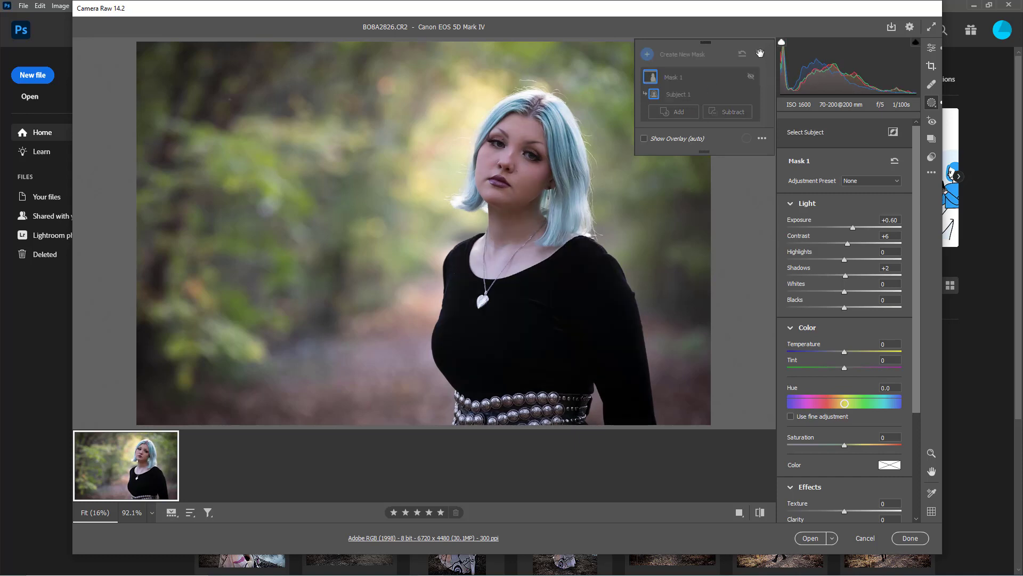
pyautogui.click(759, 53)
pyautogui.click(760, 53)
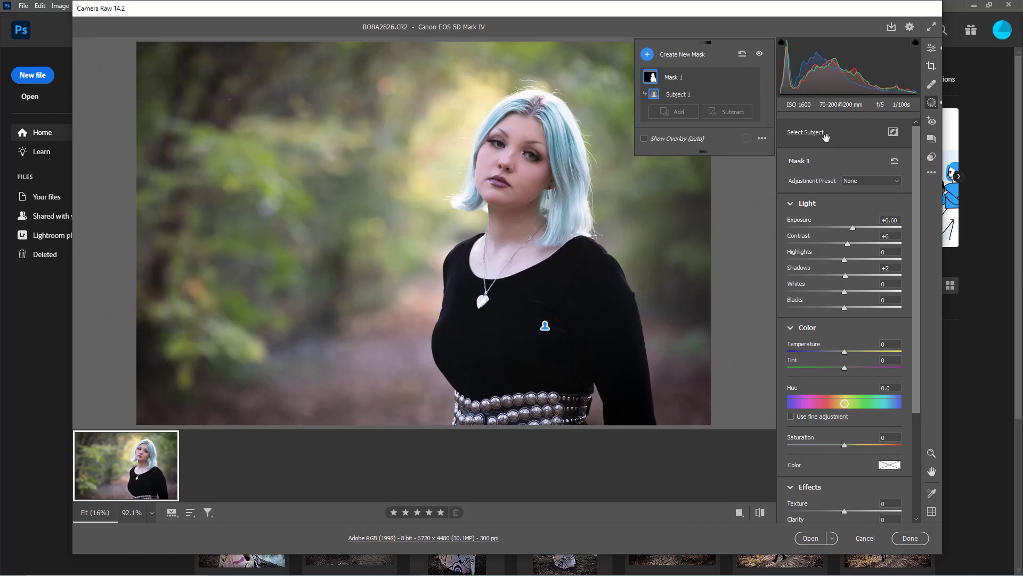
pyautogui.click(866, 180)
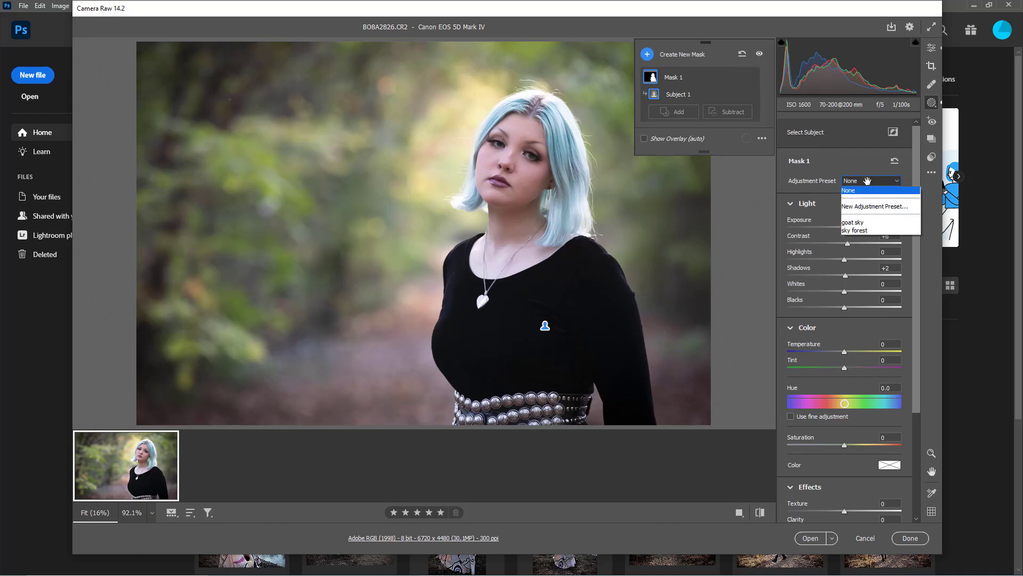
pyautogui.click(866, 222)
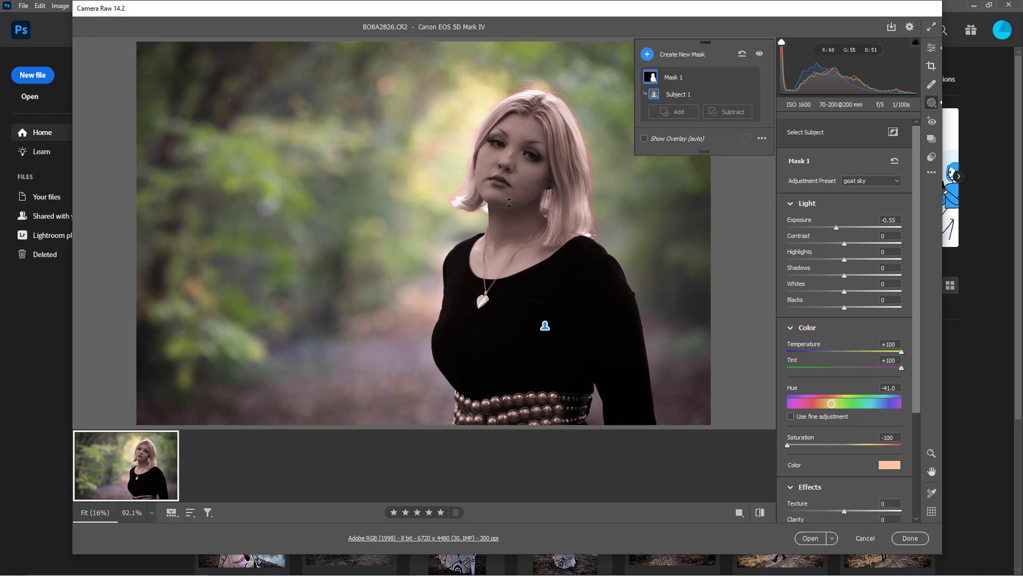
pyautogui.hotkey('ctrl', 'z')
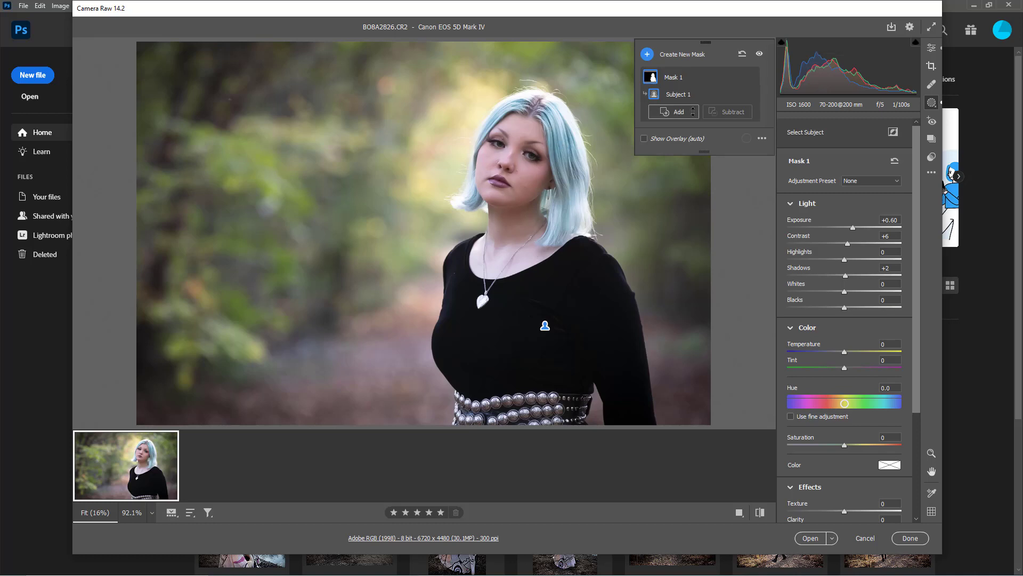
pyautogui.scroll(-3, 837, 356)
pyautogui.scroll(-1, 828, 386)
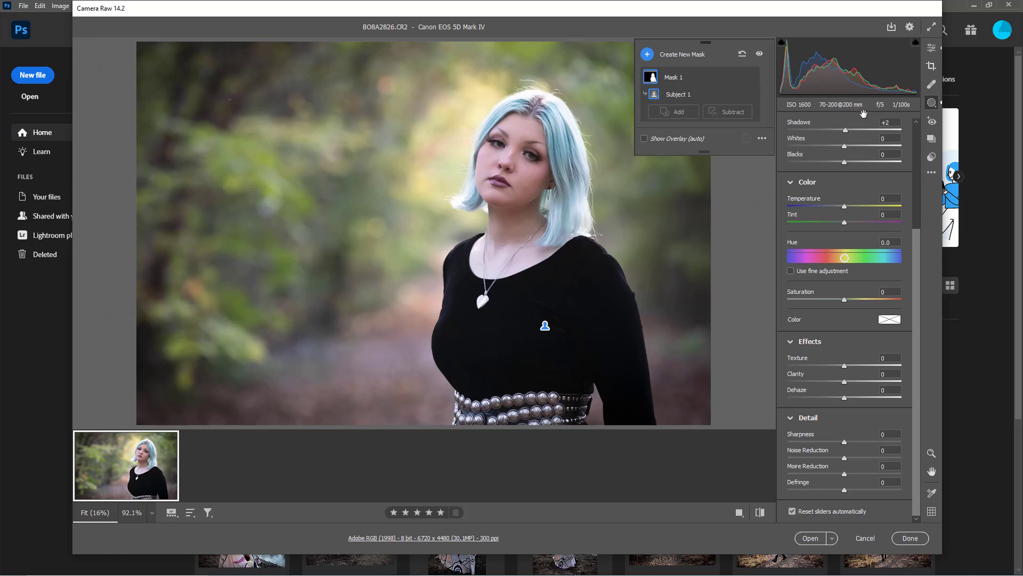
pyautogui.moveTo(647, 83)
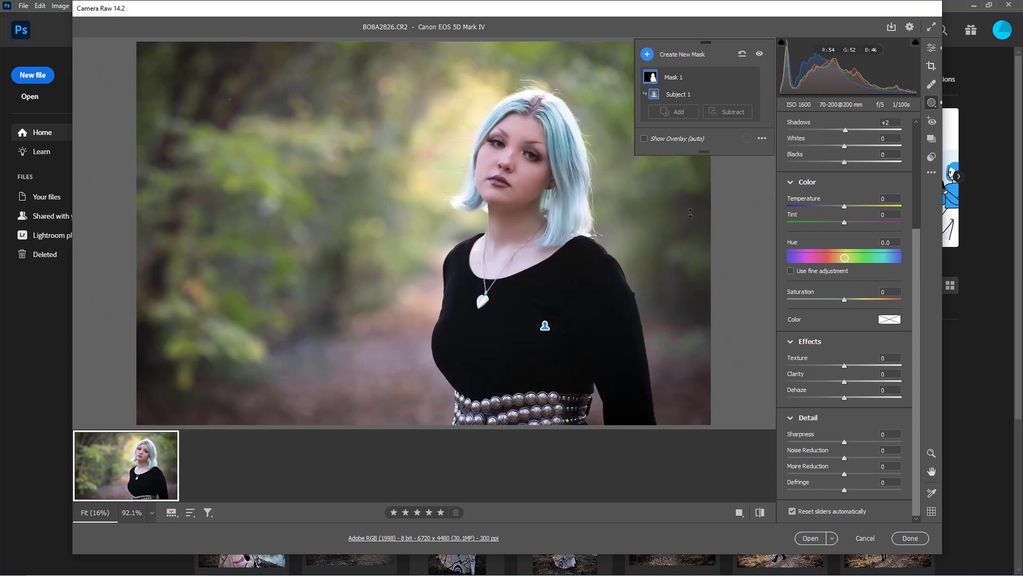